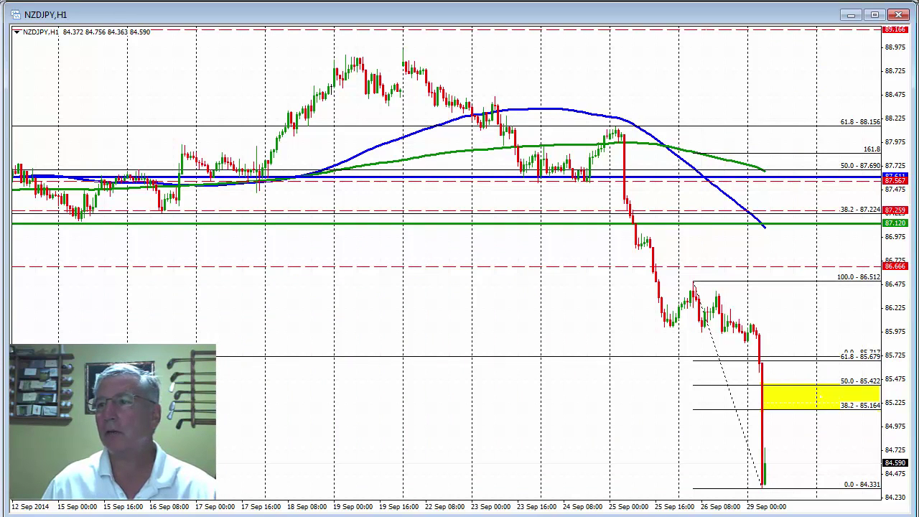
Examine the NZDJPY daily chart's rising channel, moving averages and Fibonacci levels back to 2012, and the hourly chart's latest drop.
key("ctrl+F6")
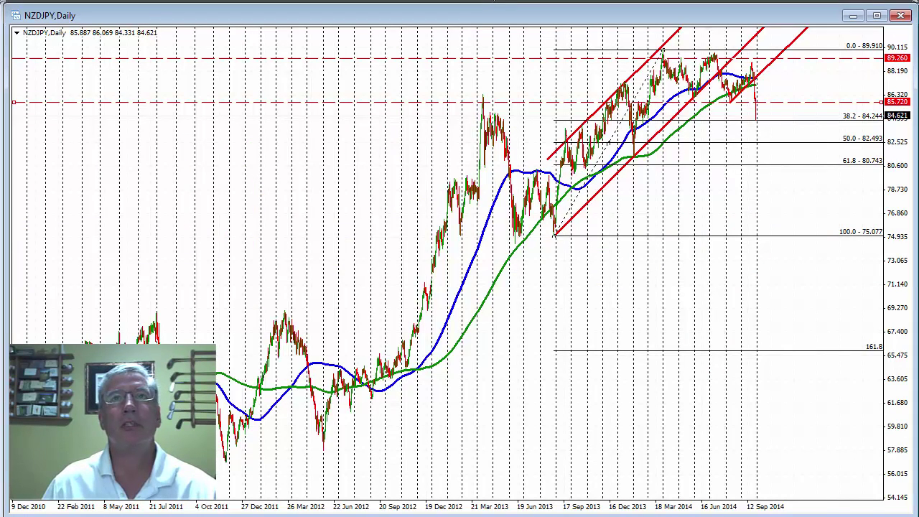
key("plus")
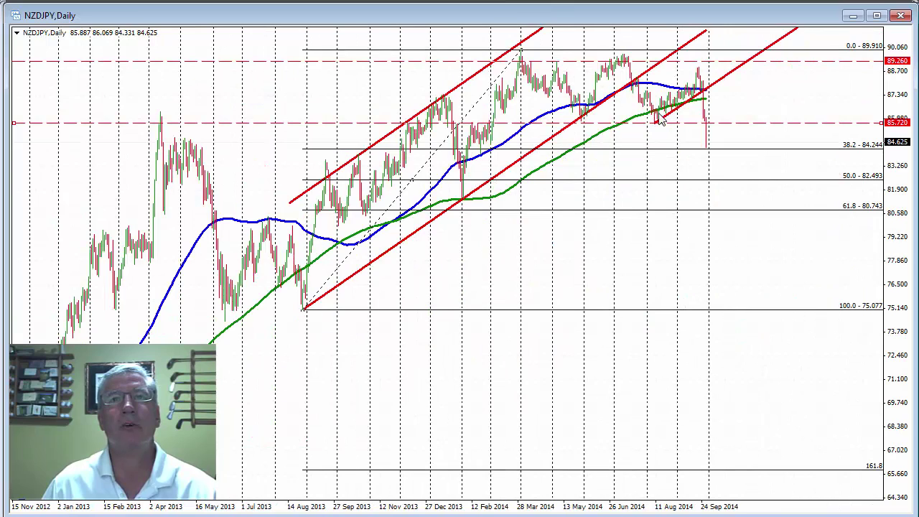
mouse_move(705, 101)
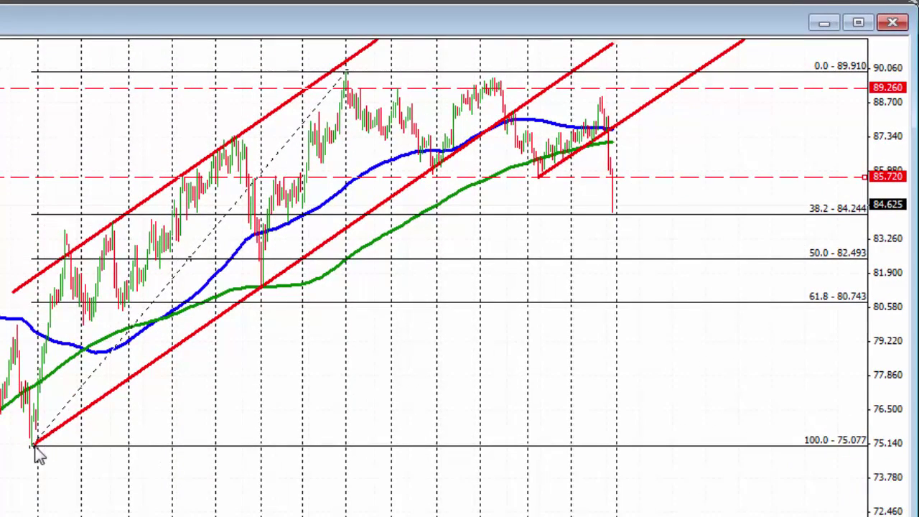
mouse_move(131, 442)
left_mouse_down()
mouse_move(72, 436)
mouse_move(45, 465)
left_mouse_up()
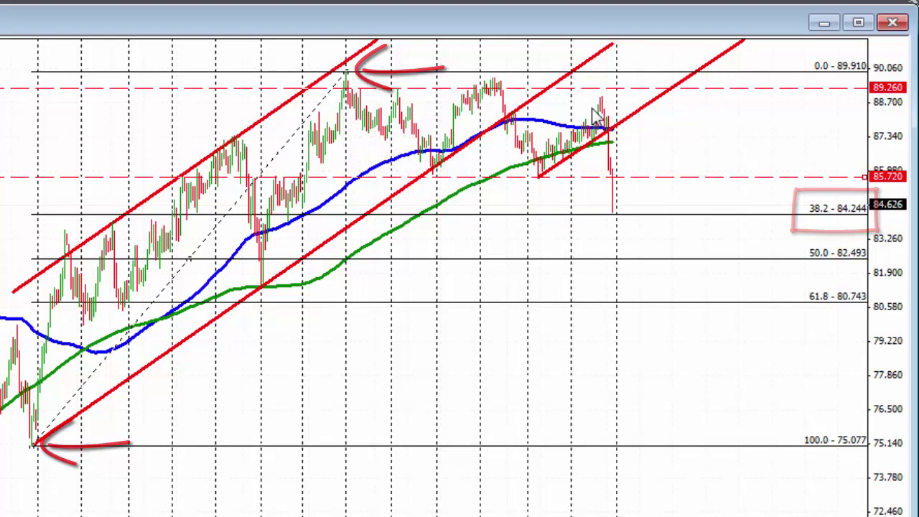
left_click_drag(301, 76, 632, 176)
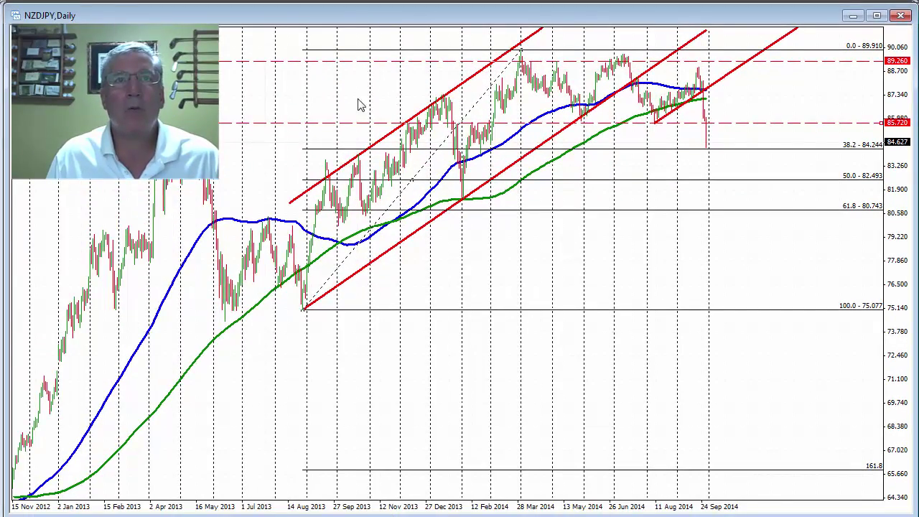
left_click_drag(359, 104, 524, 72)
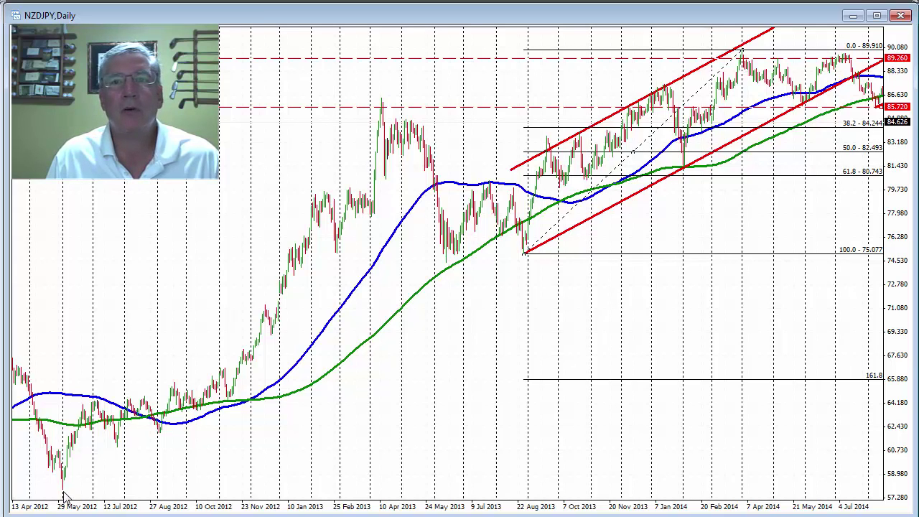
left_click_drag(63, 494, 29, 460)
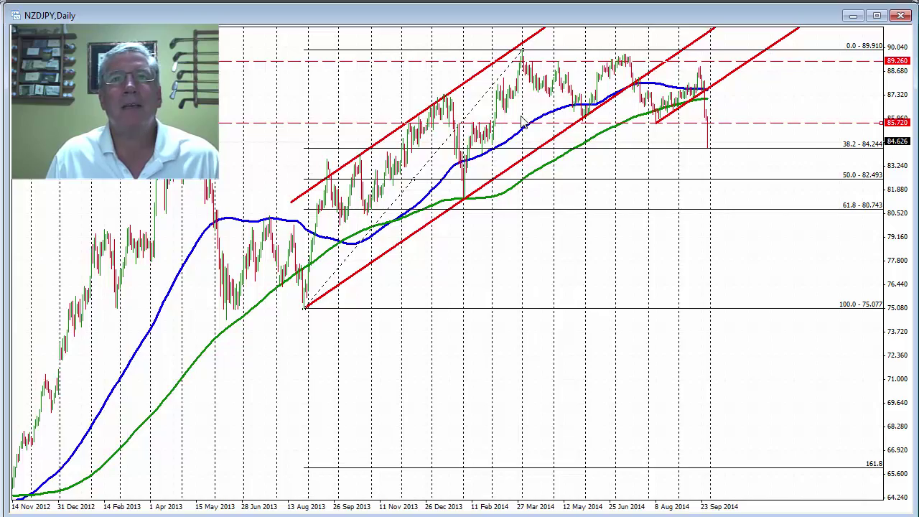
left_click_drag(328, 102, 515, 94)
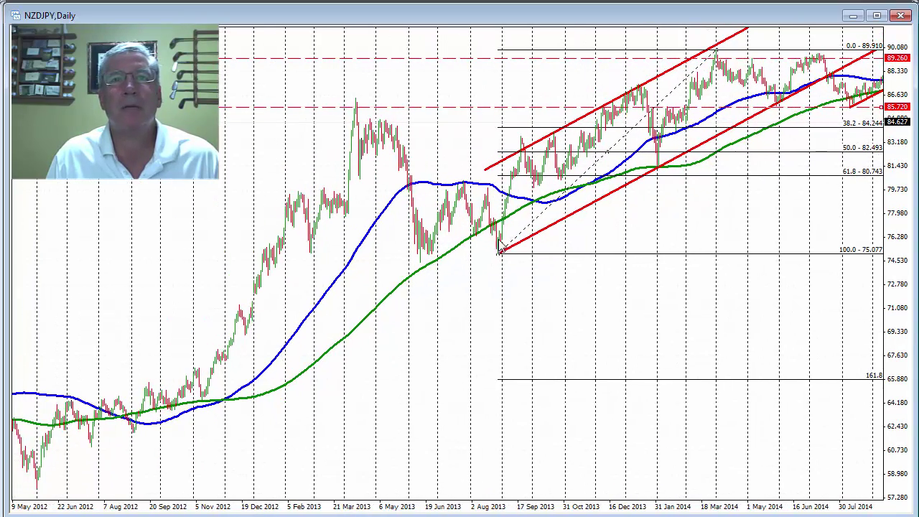
left_click_drag(500, 257, 501, 260)
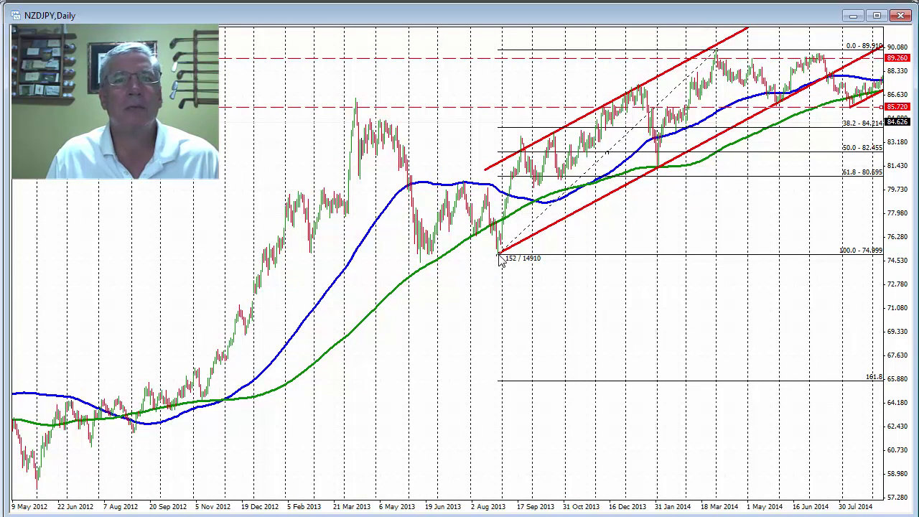
mouse_move(501, 259)
left_mouse_down()
mouse_move(436, 263)
mouse_move(500, 263)
left_mouse_up()
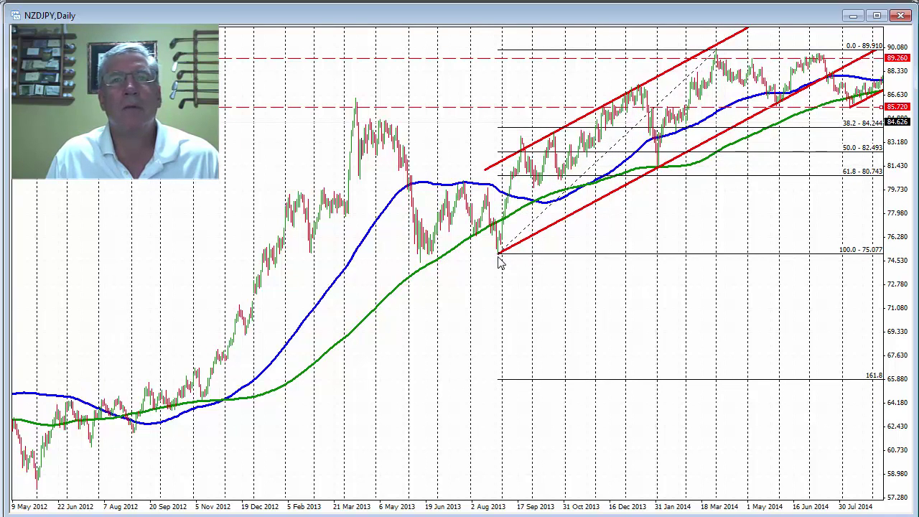
left_click_drag(448, 90, 370, 80)
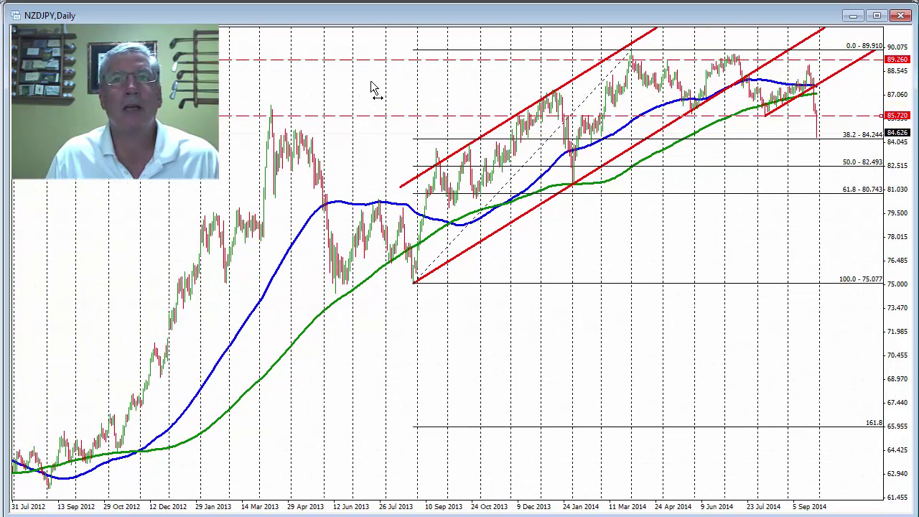
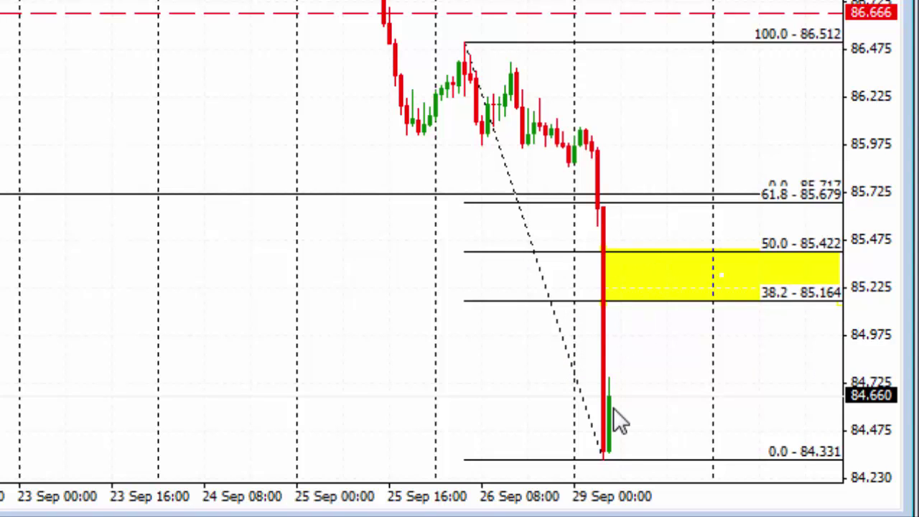
mouse_move(609, 466)
left_mouse_down()
mouse_move(611, 472)
mouse_move(609, 459)
left_mouse_up()
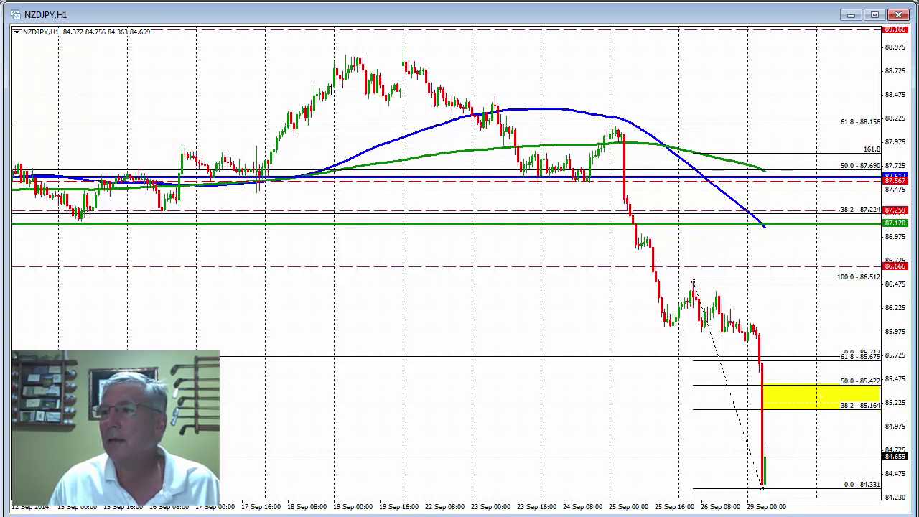
On the AUDNZD daily chart, draw a Fibonacci retracement from the mid-2012 high at 1.30777 to the January 2014 low at 1.04898.
key("ctrl+Tab")
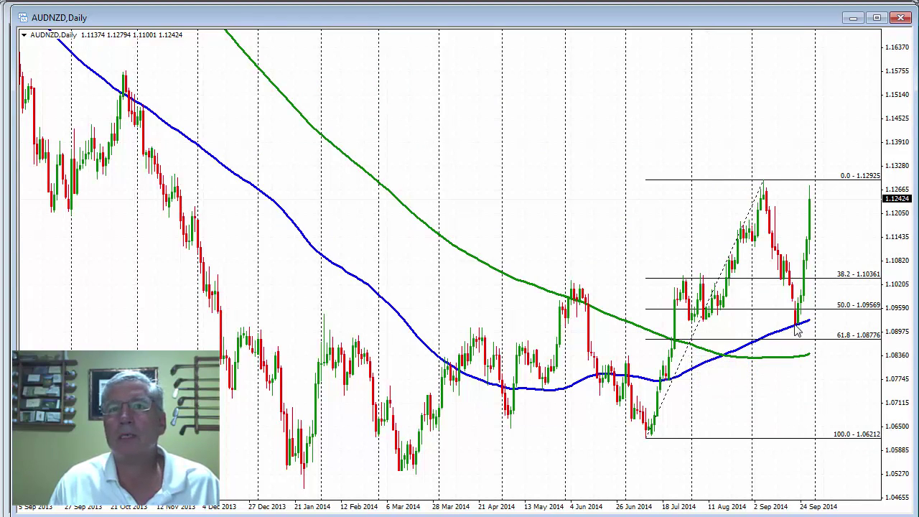
mouse_move(796, 328)
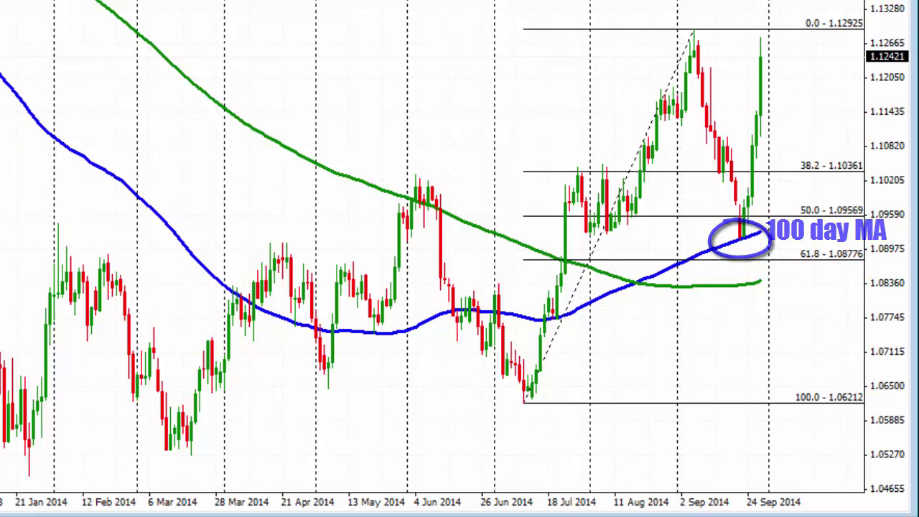
key("minus")
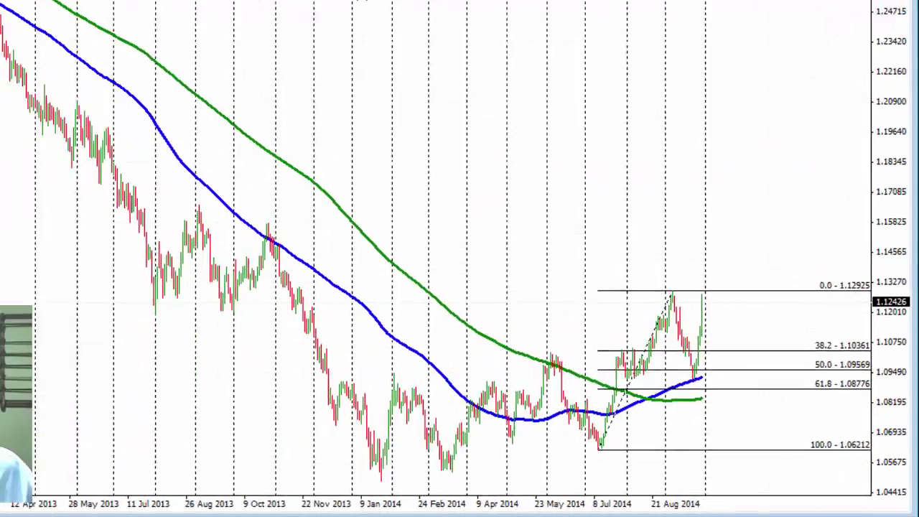
scroll(563, 95, "up", 5)
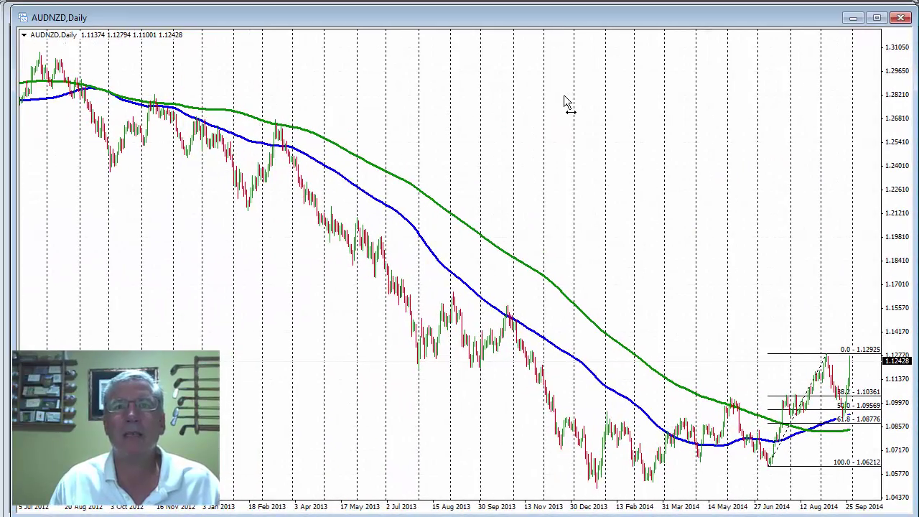
scroll(564, 95, "down", 3)
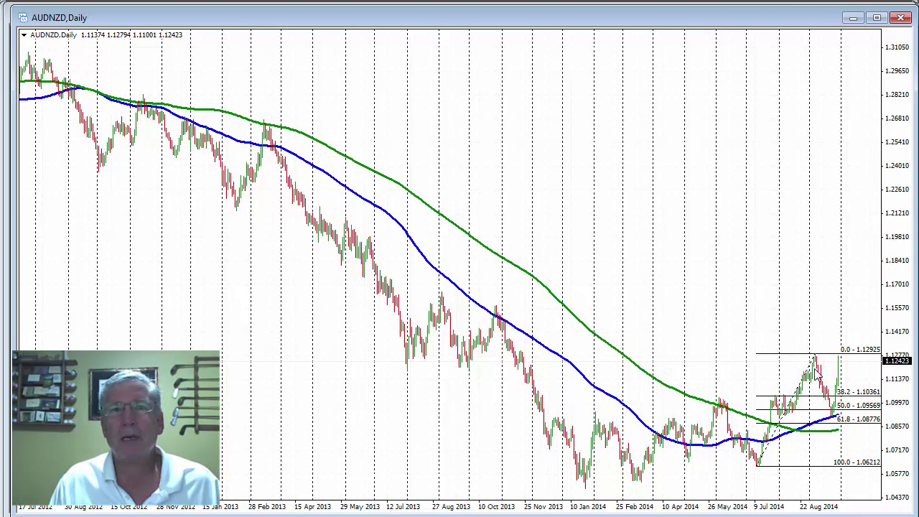
scroll(144, 49, "left", 4)
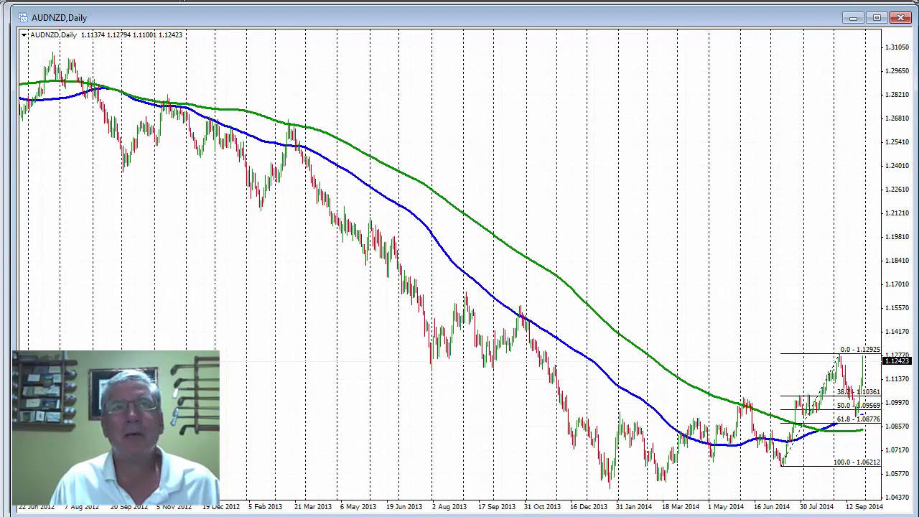
left_click_drag(53, 50, 610, 491)
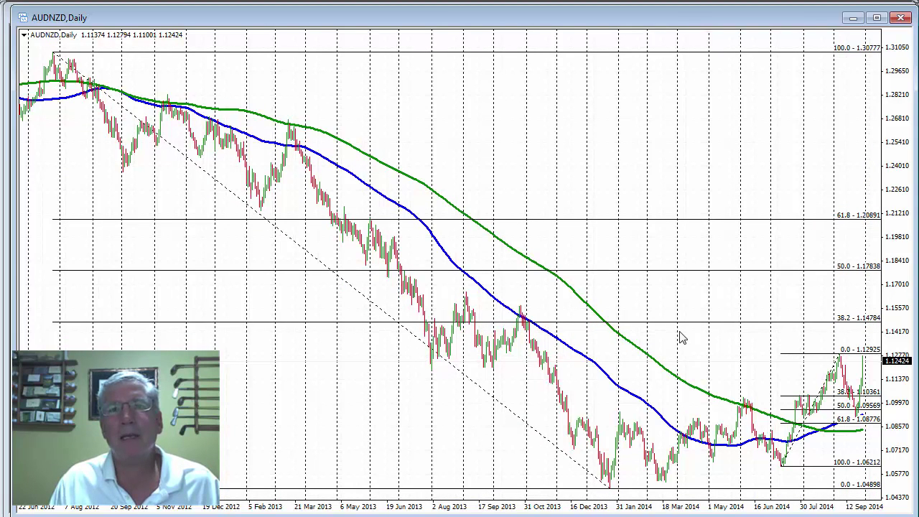
Show AUDNZD on the hourly timeframe and draw a Fibonacci retracement over the latest surge, from the 1.11001 low to the 1.12789 high.
left_click_drag(612, 207, 597, 202)
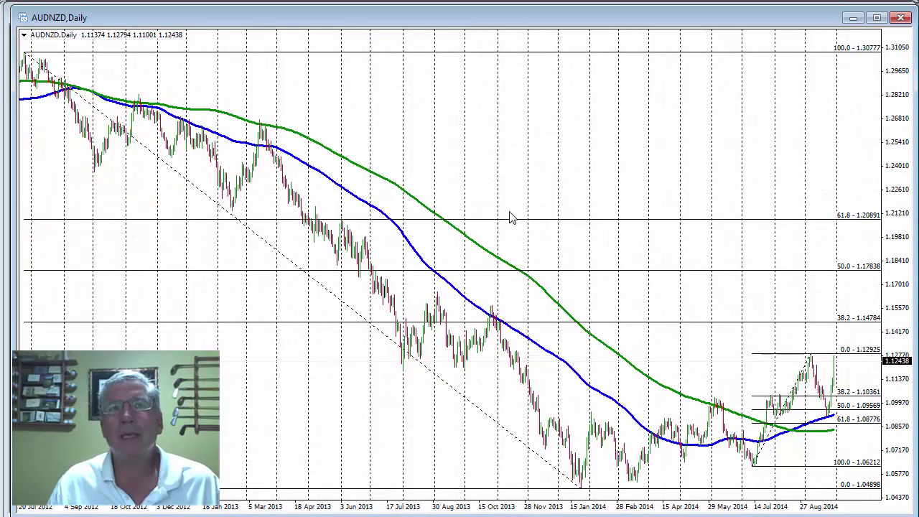
mouse_move(475, 190)
left_mouse_down()
mouse_move(584, 188)
mouse_move(471, 187)
left_mouse_up()
left_click_drag(505, 212, 495, 211)
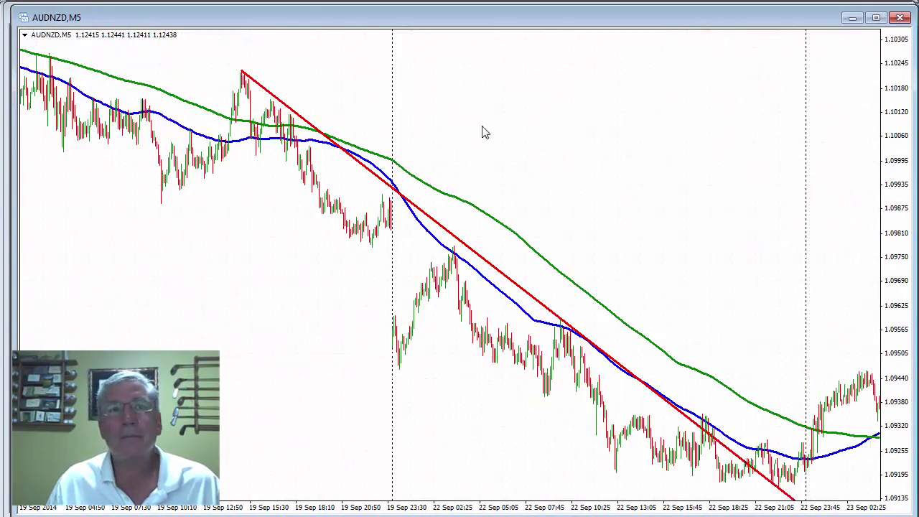
scroll(437, 98, "down", 15)
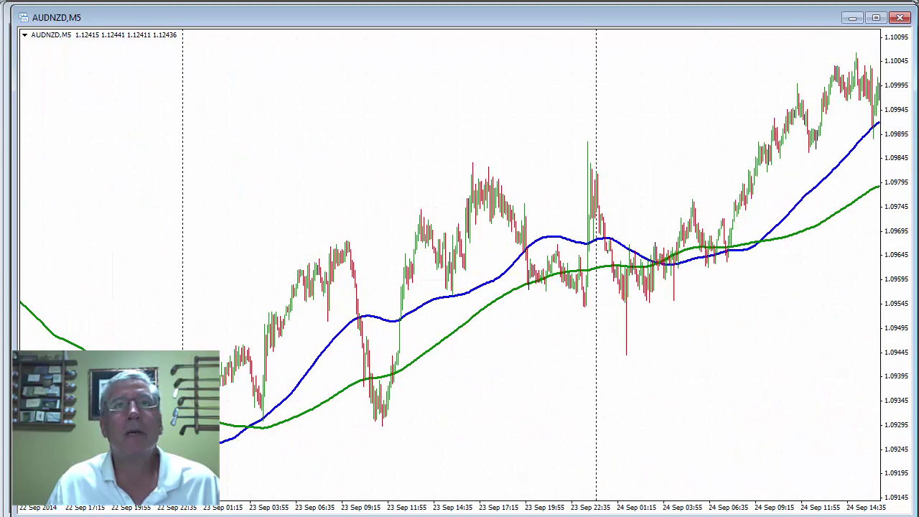
key("minus")
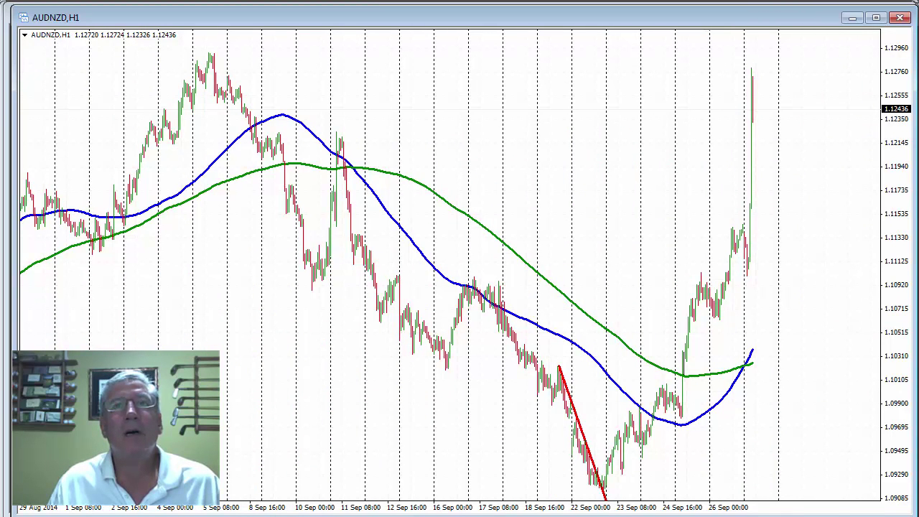
key("plus")
key("End")
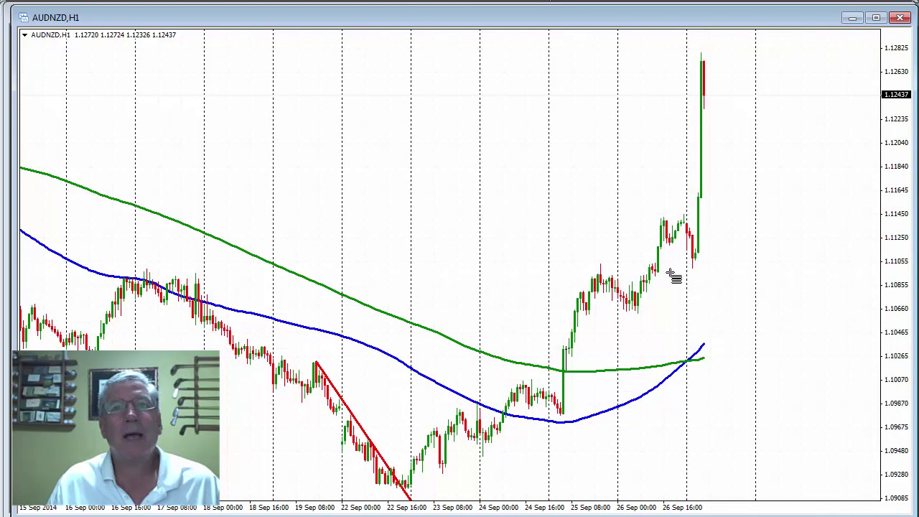
left_click_drag(693, 267, 708, 53)
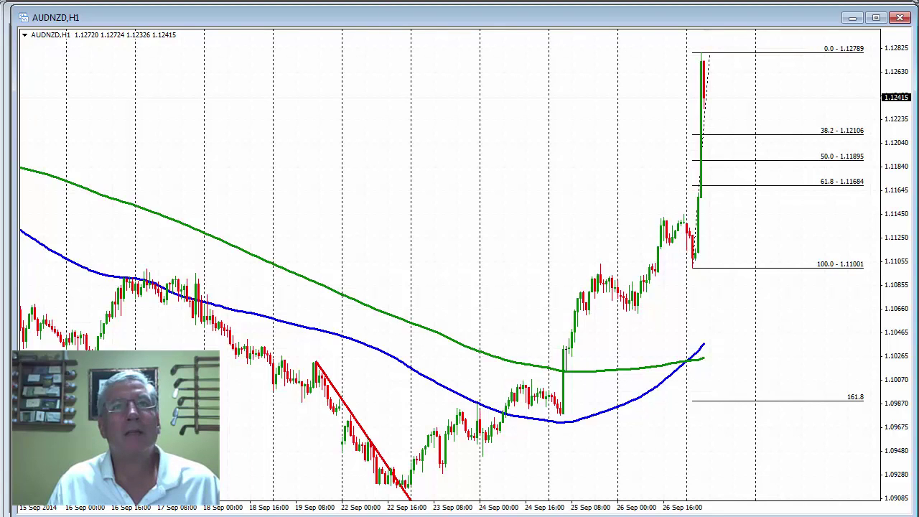
Try a second Fibonacci retracement over the preceding rally from 1.10623 to 1.11395, and delete it.
left_click_drag(639, 314, 666, 217)
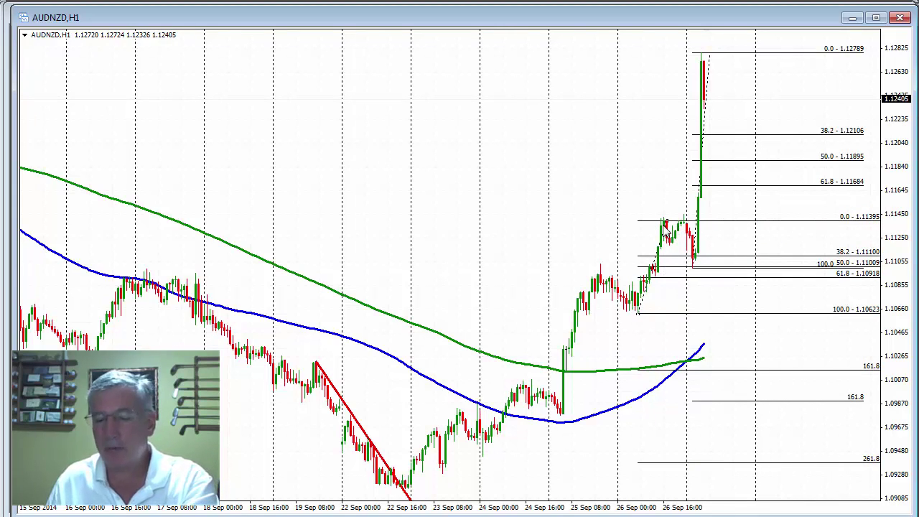
key("Delete")
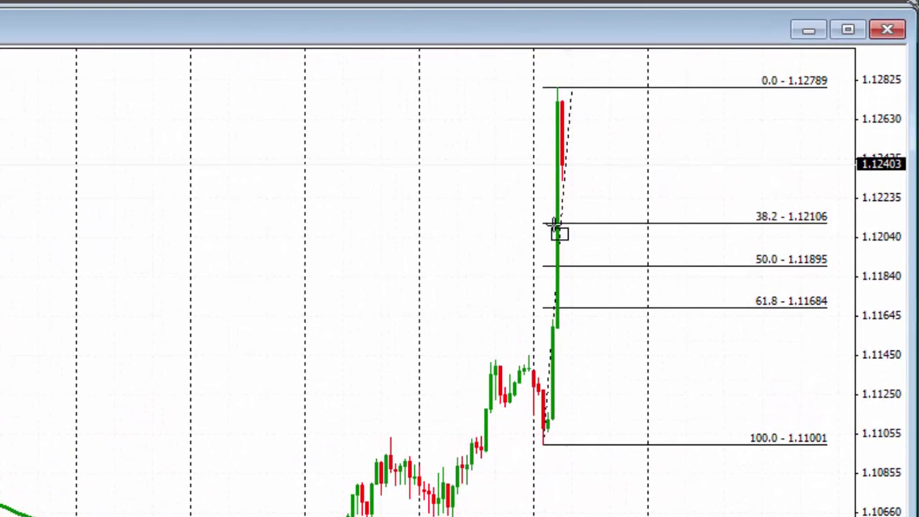
Highlight the zone between the 38.2 level at 1.12106 and the 50.0 level at 1.11895 with a yellow rectangle.
mouse_move(565, 221)
left_mouse_down()
mouse_move(572, 237)
mouse_move(662, 264)
mouse_move(829, 265)
left_mouse_up()
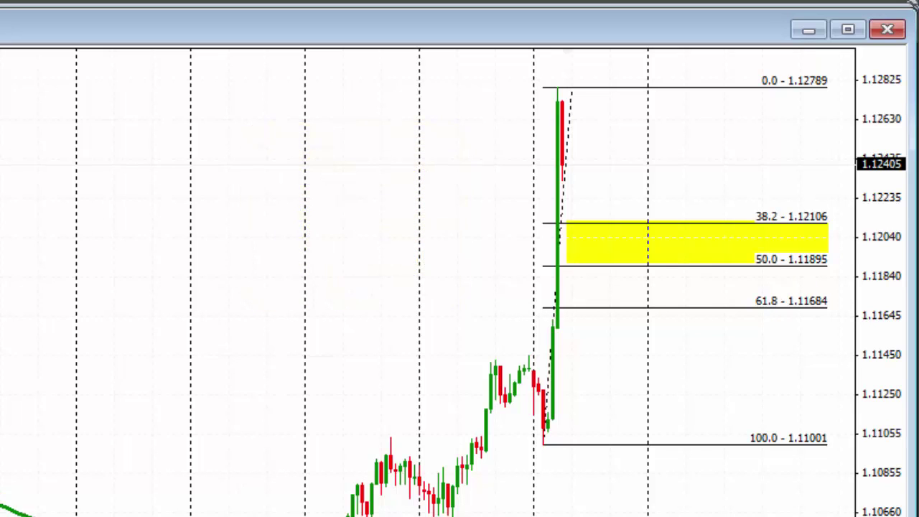
mouse_move(539, 449)
left_mouse_down()
mouse_move(538, 437)
mouse_move(543, 447)
left_mouse_up()
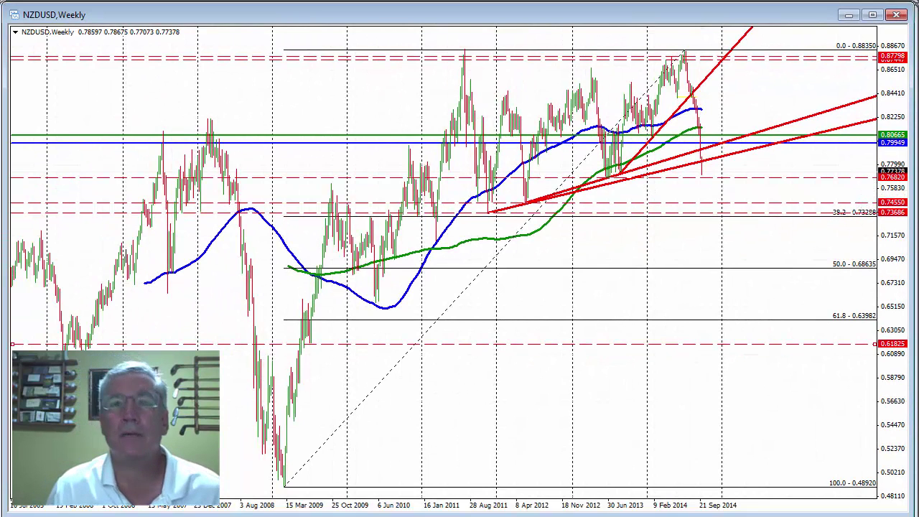
Switch to the NZDUSD hourly chart and examine its falling channel since early September and the highlighted 38.2 to 50.0 retracement zone.
key("ctrl+Tab")
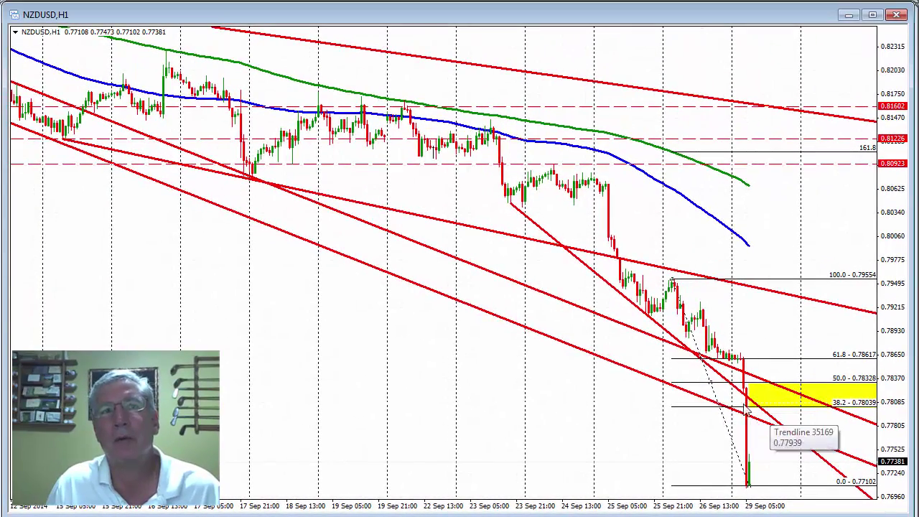
left_click_drag(255, 299, 710, 354)
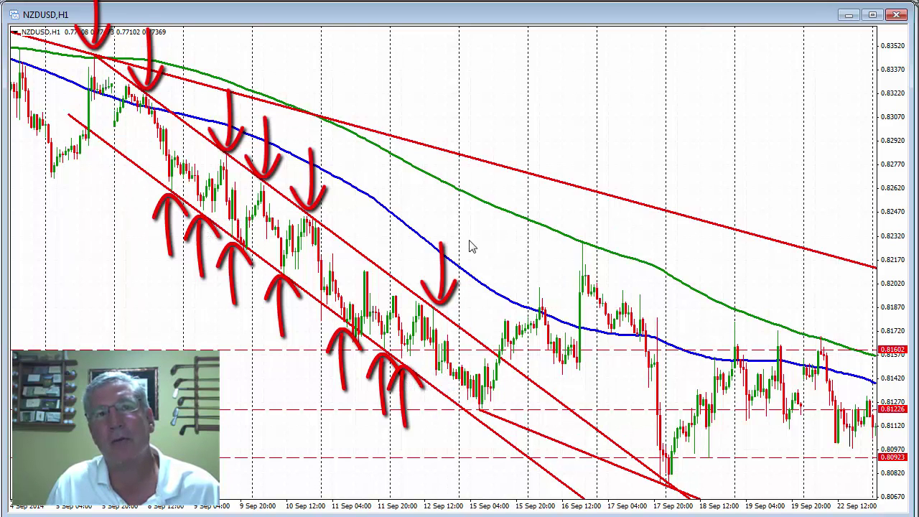
left_click_drag(568, 168, 209, 113)
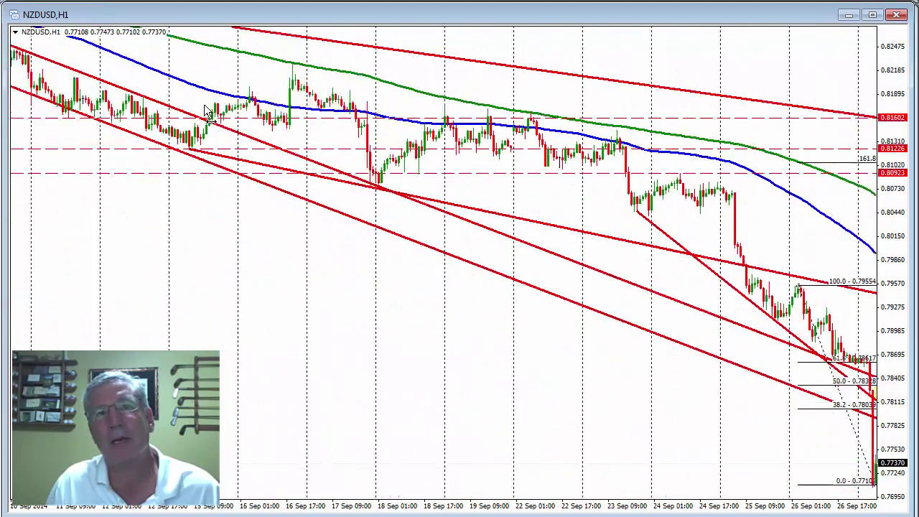
scroll(476, 408, "down", 5)
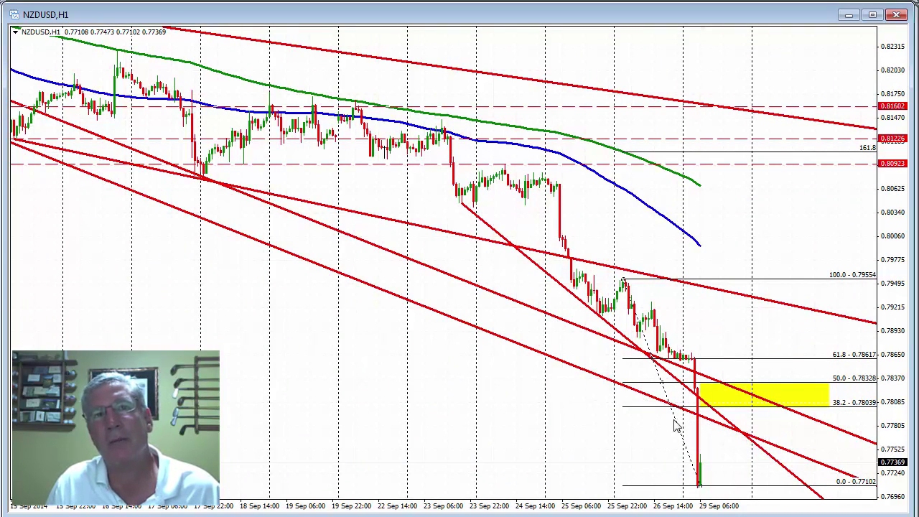
left_click_drag(297, 172, 728, 236)
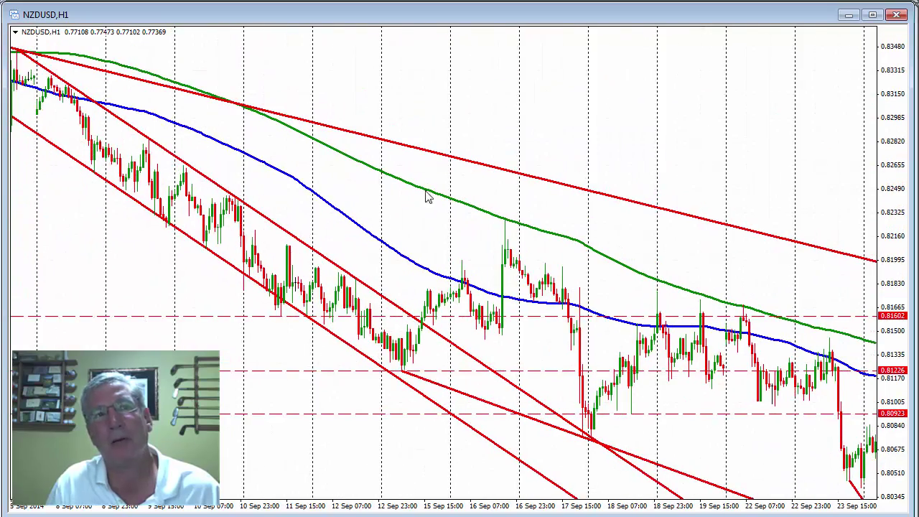
key("End")
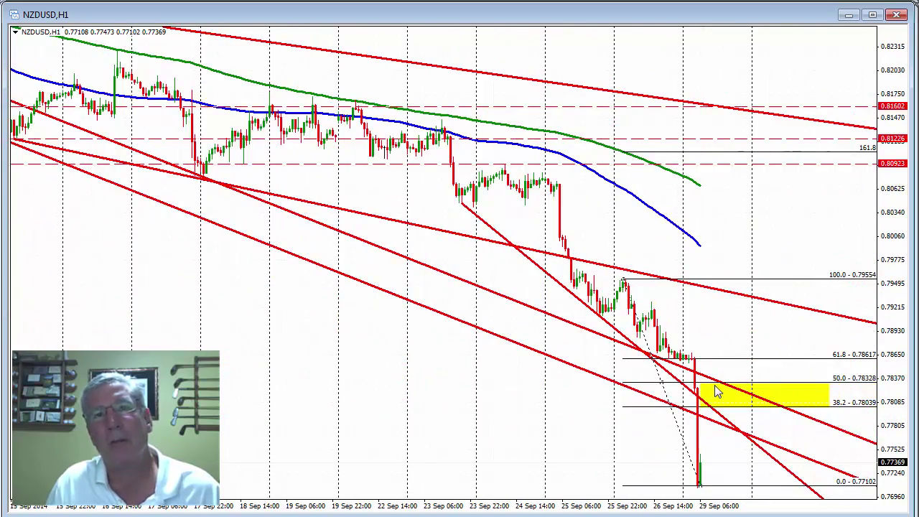